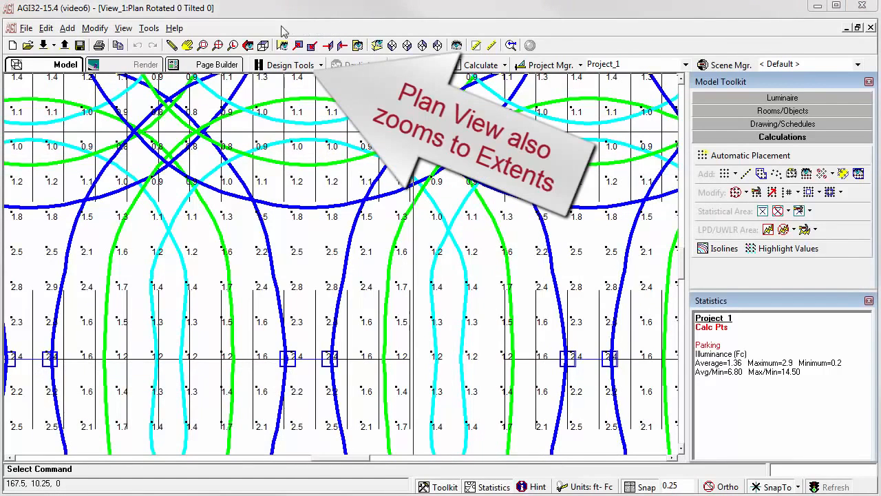
- Enable highlighting of illuminance values, with the highlight colour applied to the background
click(266, 47)
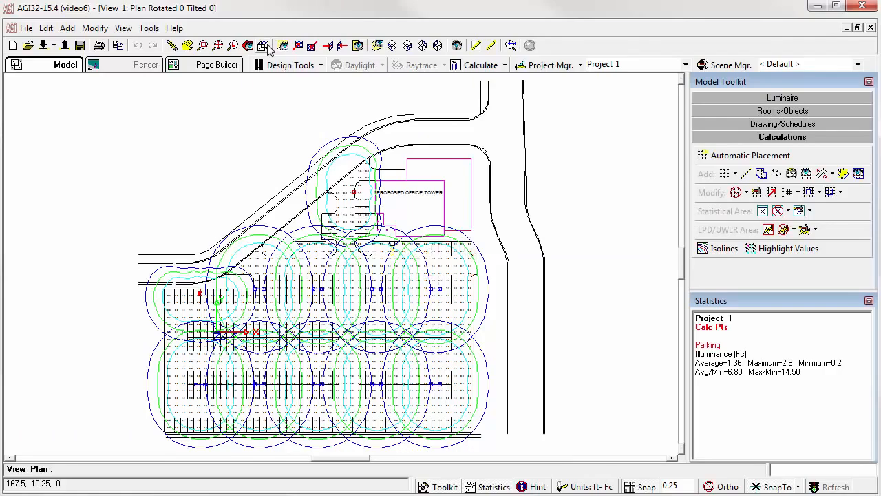
scroll(341, 264, up, 1)
scroll(341, 264, up, 3)
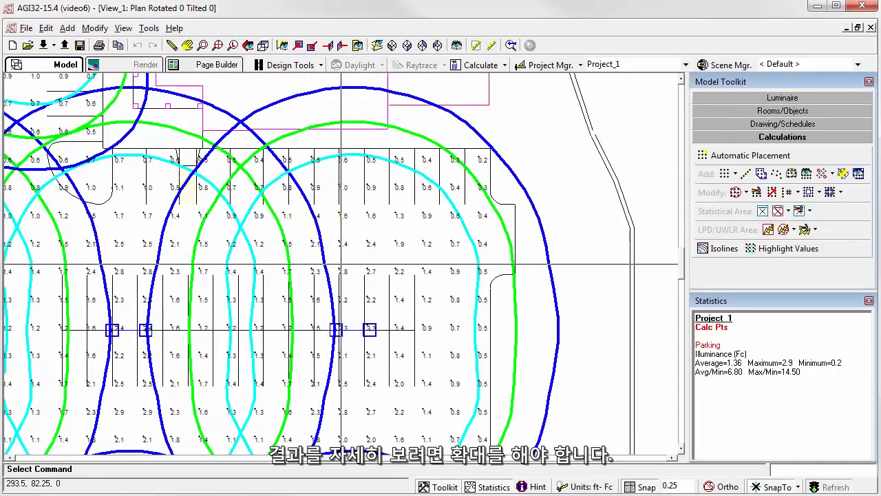
middle_drag(380, 258, 437, 244)
middle_drag(163, 229, 422, 247)
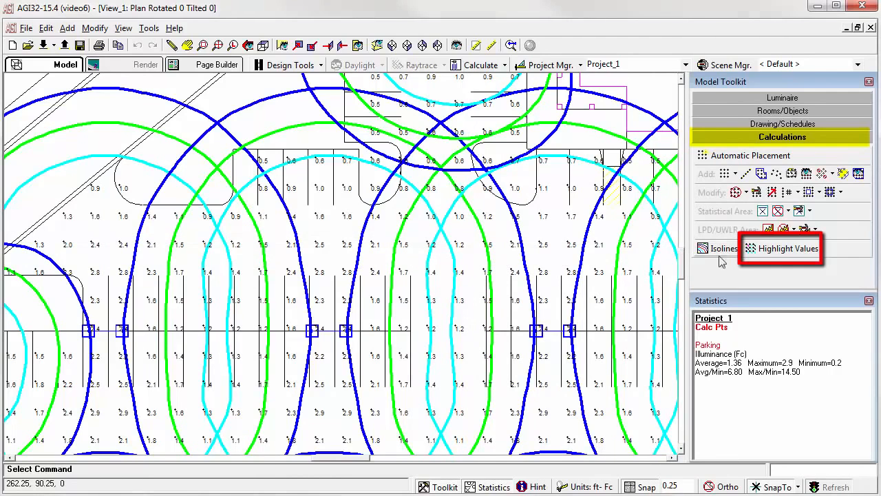
click(757, 252)
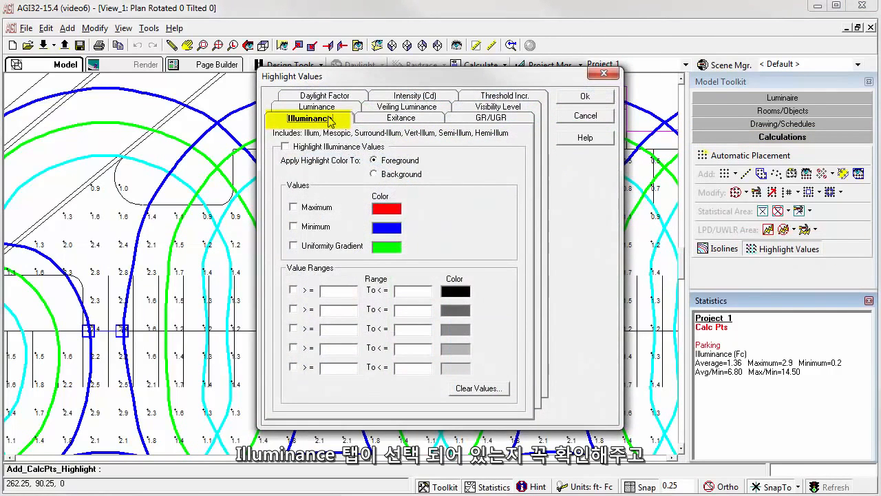
click(286, 148)
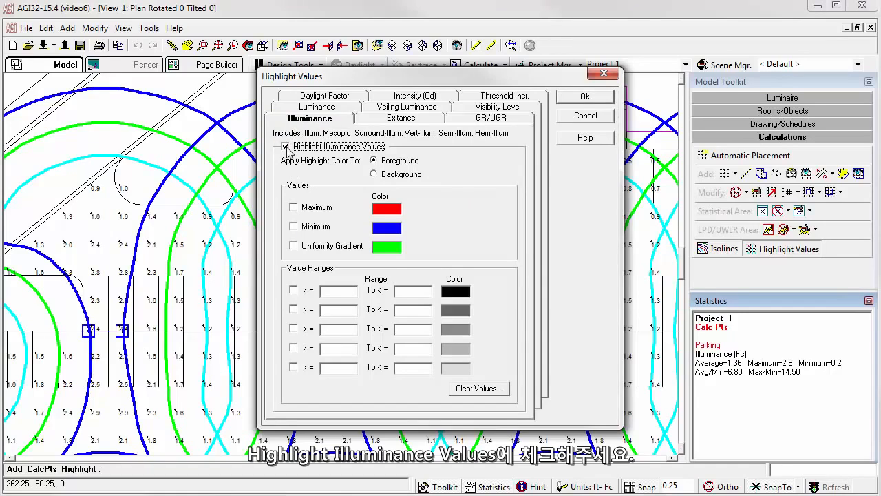
click(375, 175)
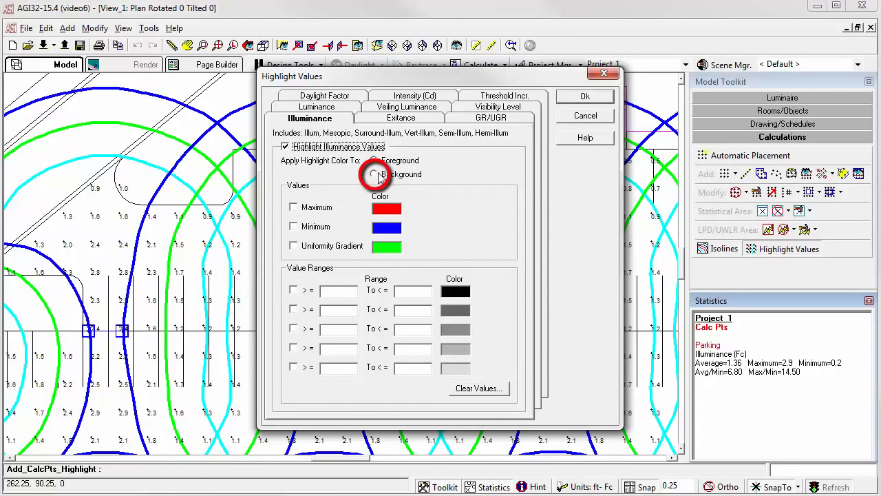
click(375, 175)
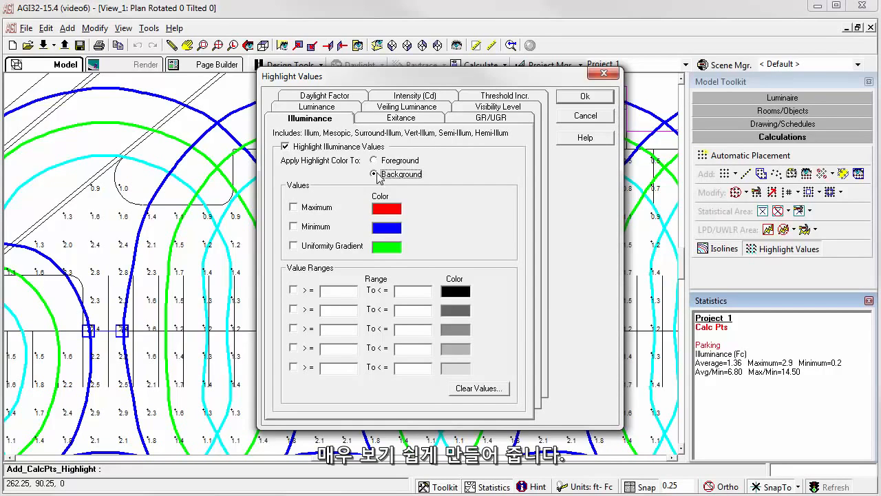
- Highlight illuminance values from 0 to .49 in orange and apply the highlight settings
click(293, 292)
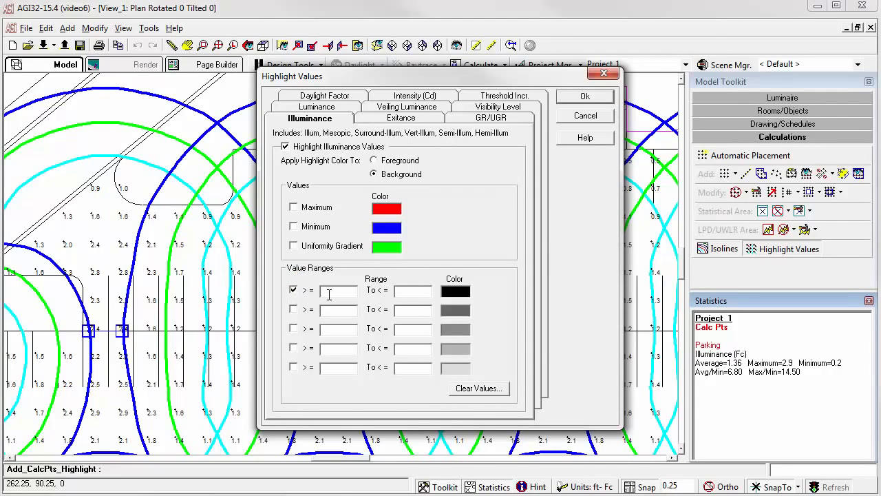
text(0)
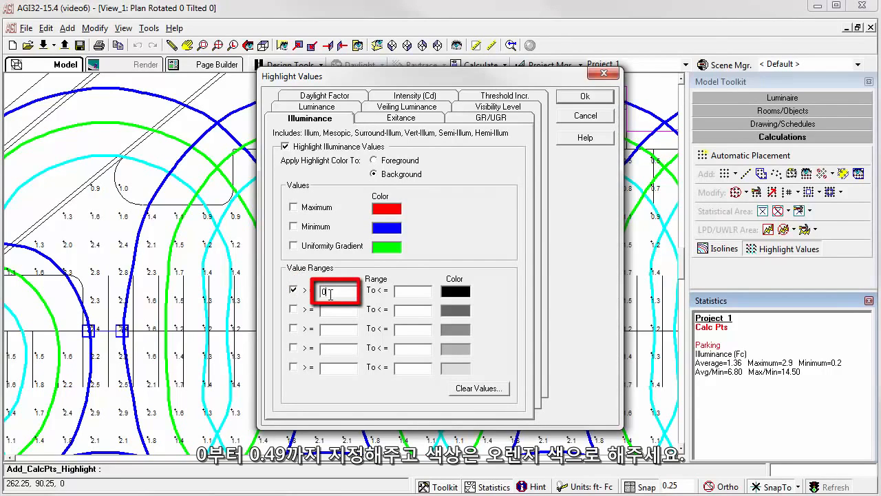
click(399, 292)
text(.49)
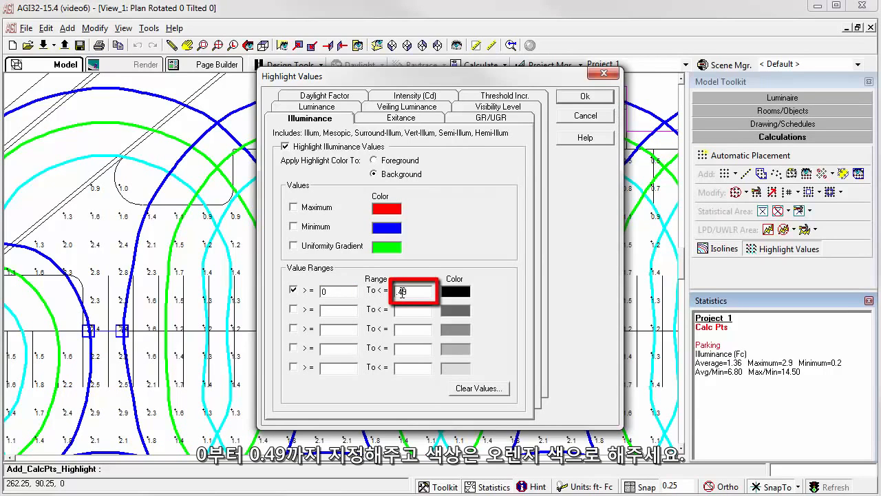
click(453, 294)
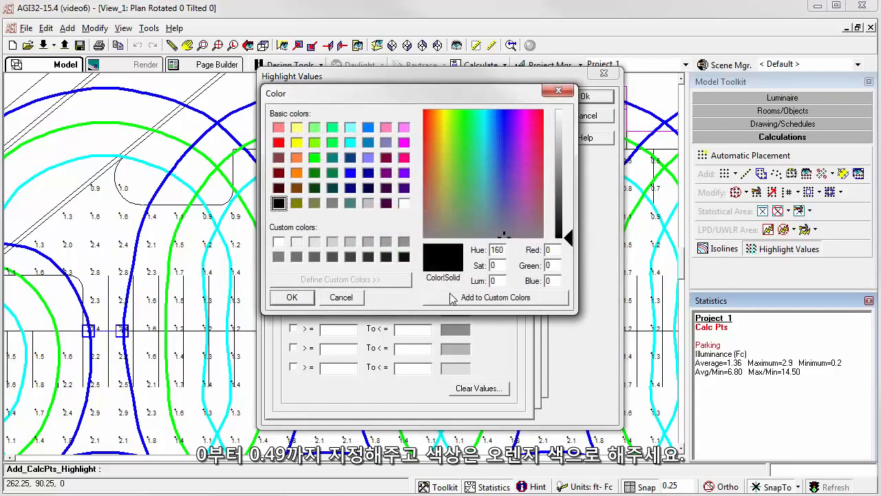
click(296, 173)
click(292, 297)
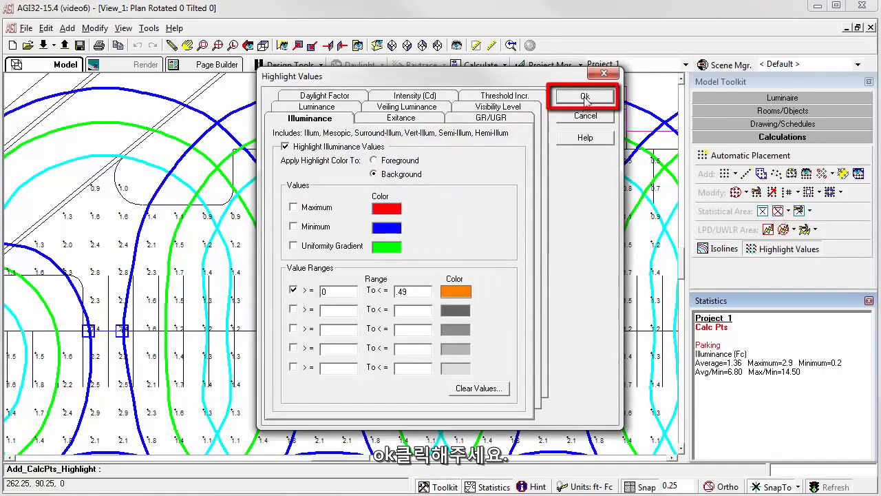
click(584, 97)
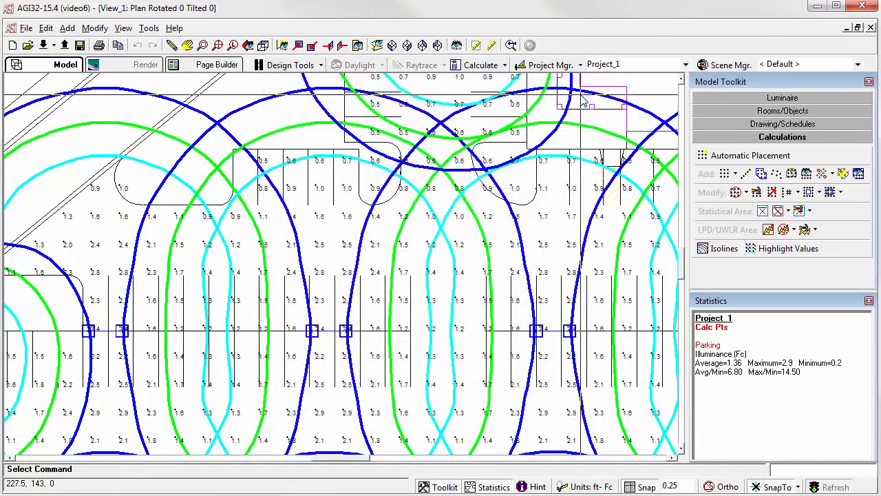
- Check the highlighted points across the parking lot and set the calculation to Direct Only Method - AutoCalc On
click(264, 46)
scroll(338, 263, up, 3)
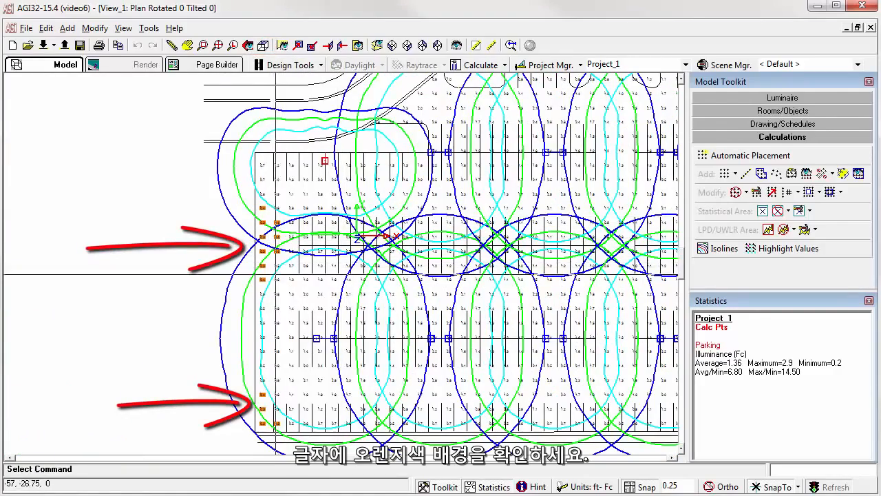
middle_drag(454, 318, 229, 295)
middle_drag(304, 212, 339, 253)
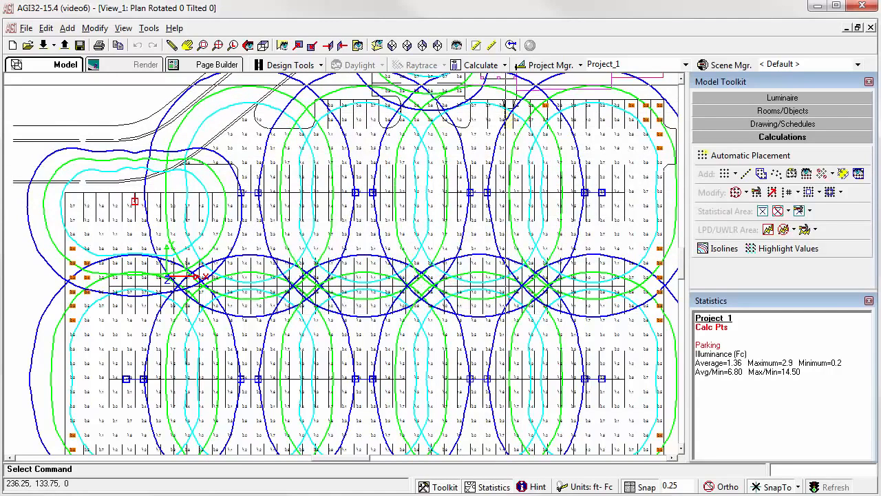
click(505, 65)
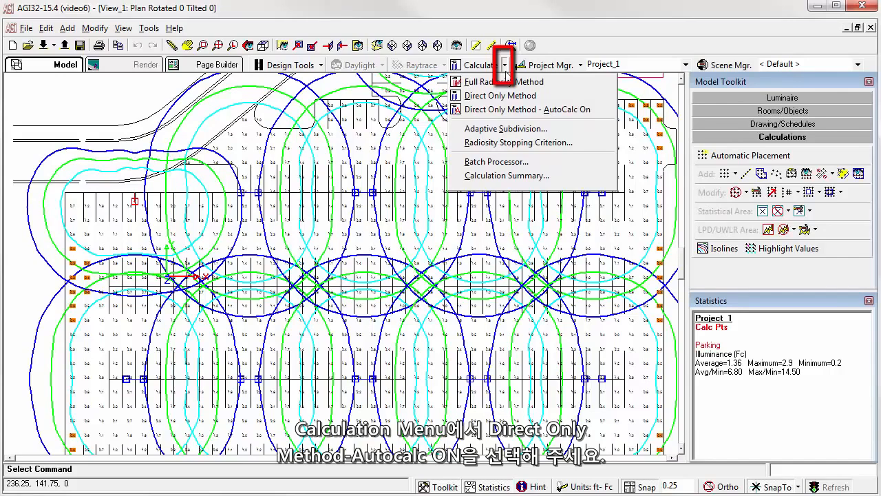
click(501, 110)
- Try relocating the luminaire beside the proposed office tower to about 208.5, 177.5 with its aim angles kept, and undo the move
middle_drag(424, 169, 394, 416)
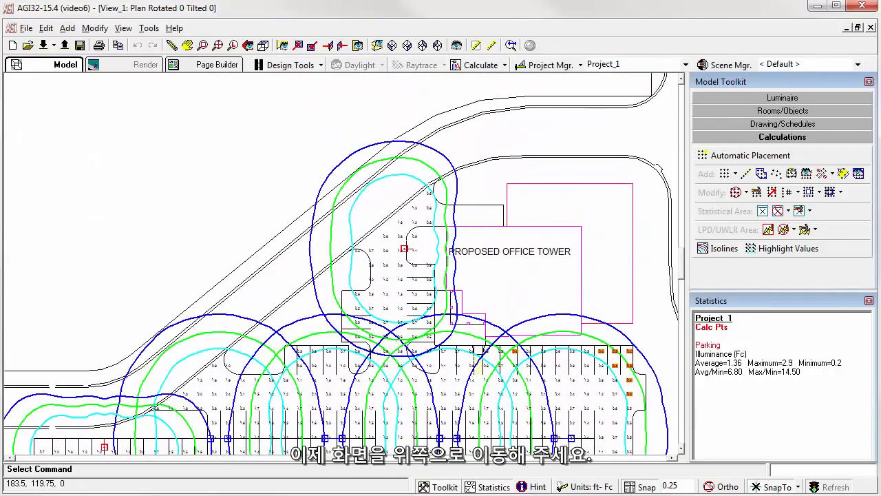
scroll(400, 307, up, 3)
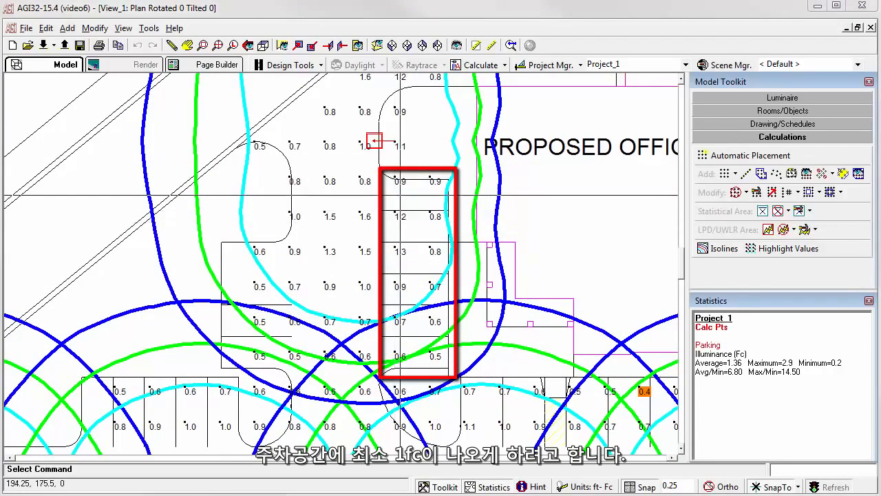
click(752, 100)
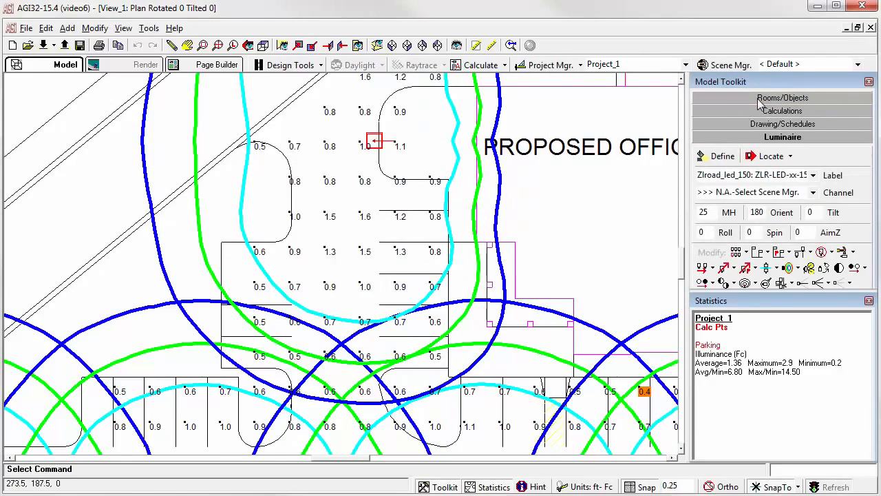
click(725, 267)
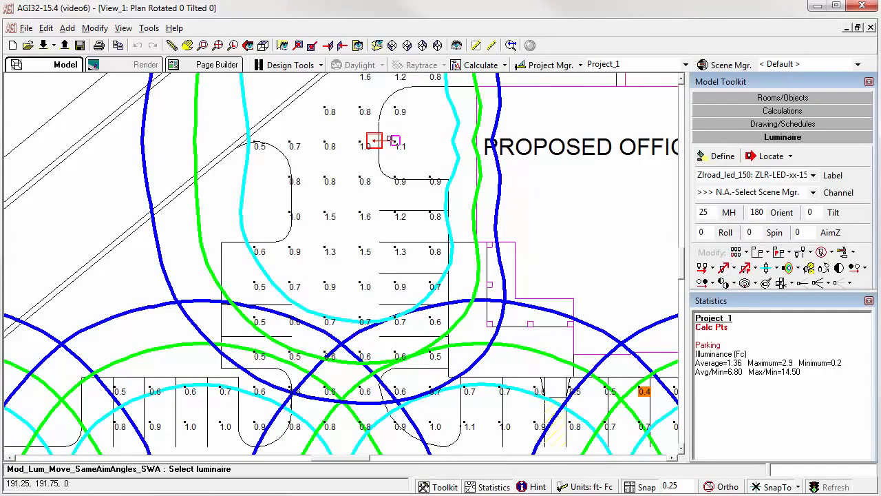
click(374, 141)
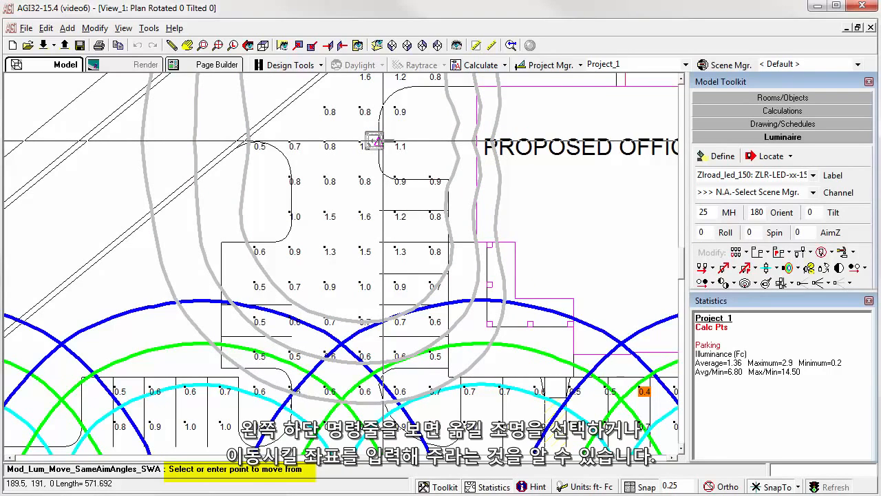
click(376, 140)
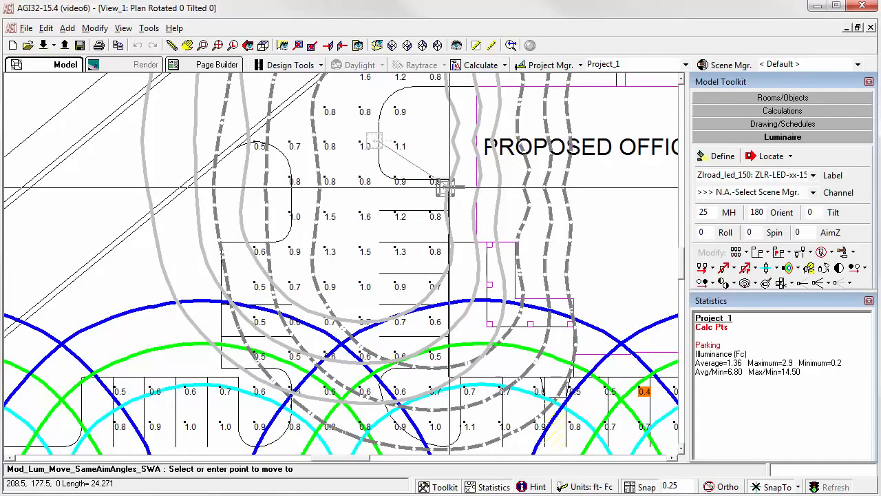
click(445, 186)
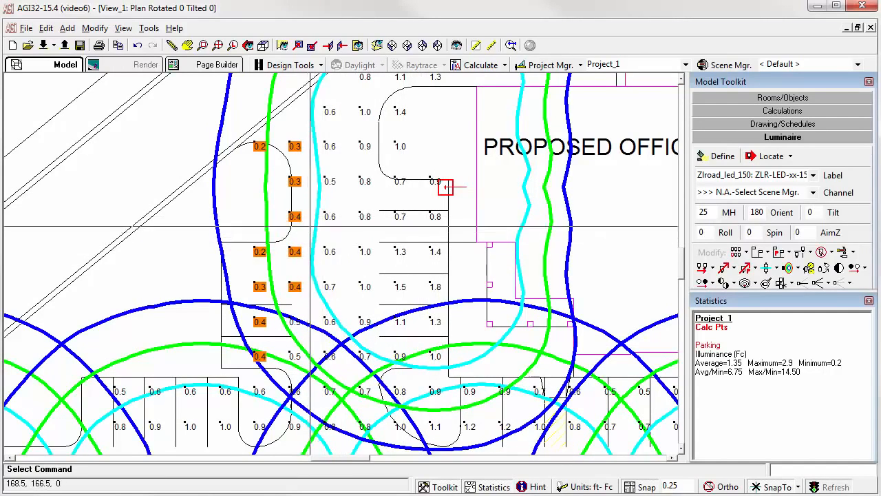
scroll(374, 267, down, 1)
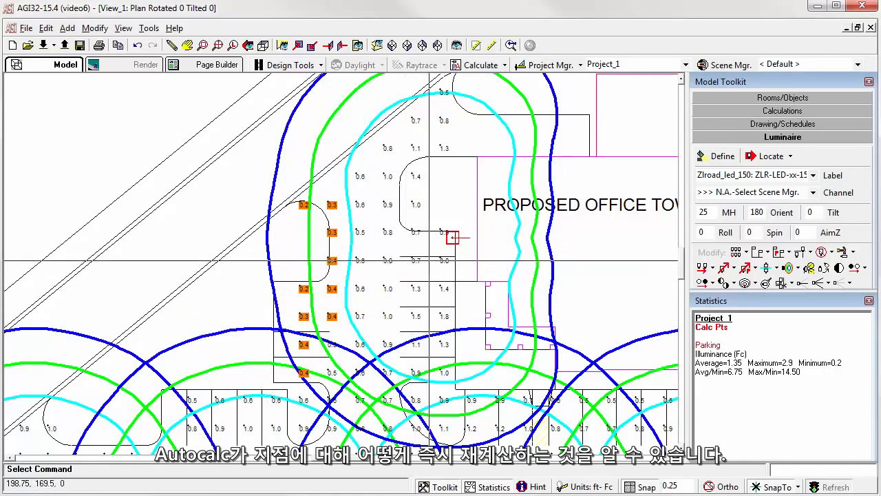
click(138, 45)
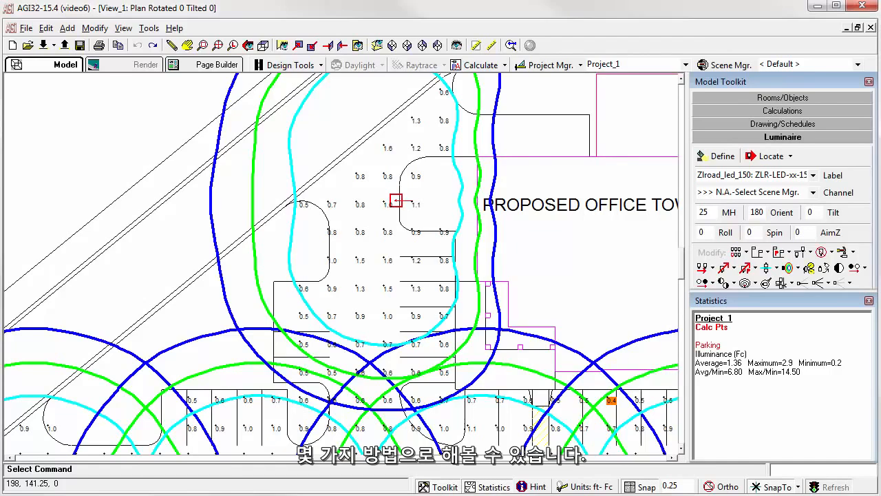
- Place another Zlroad_led_150 luminaire with orientation 180 and mounting height 25 at the island directly below the one beside the office tower
click(780, 175)
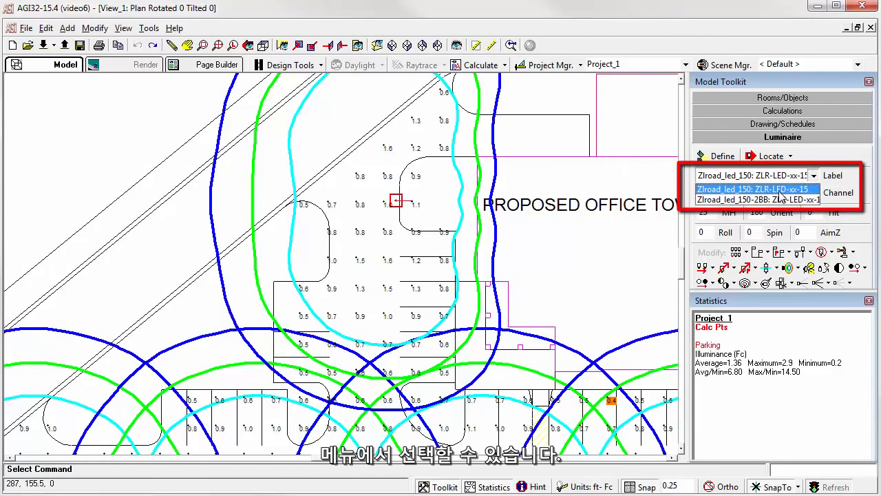
click(780, 190)
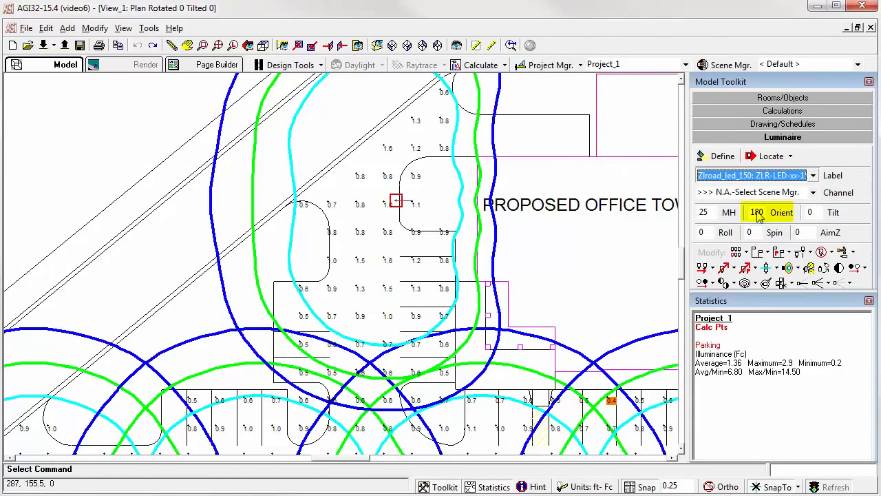
double_click(756, 212)
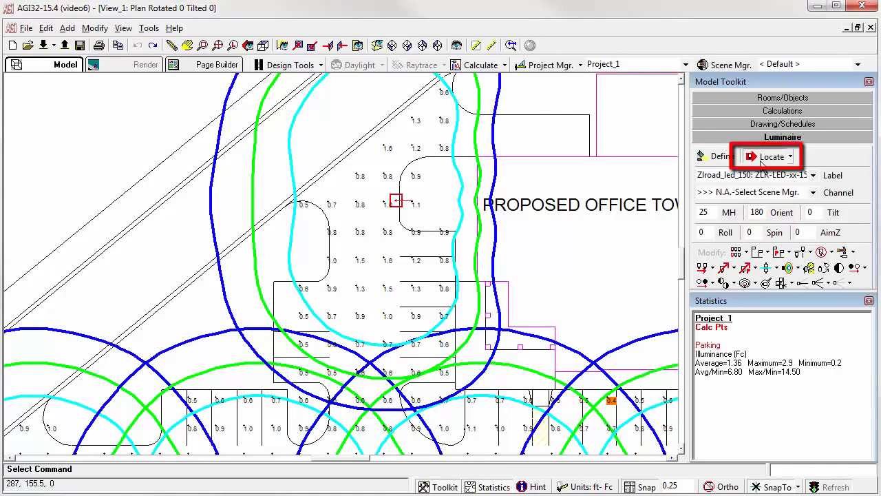
click(768, 155)
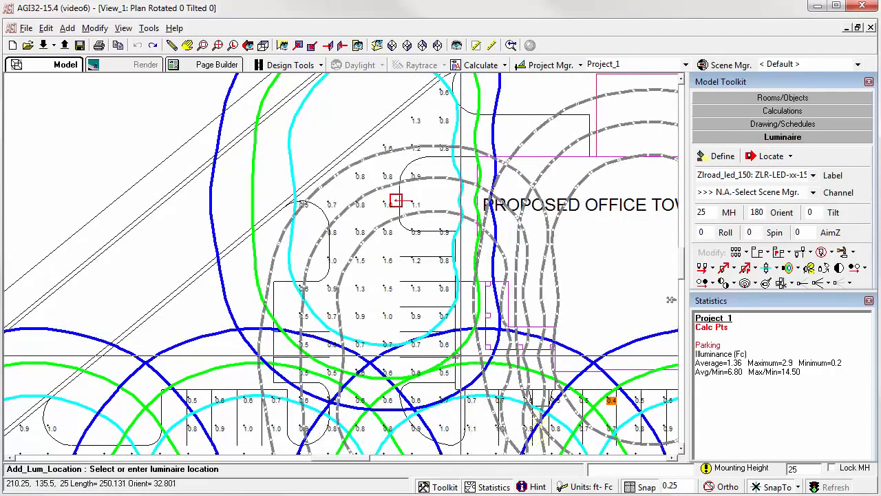
middle_drag(460, 356, 488, 190)
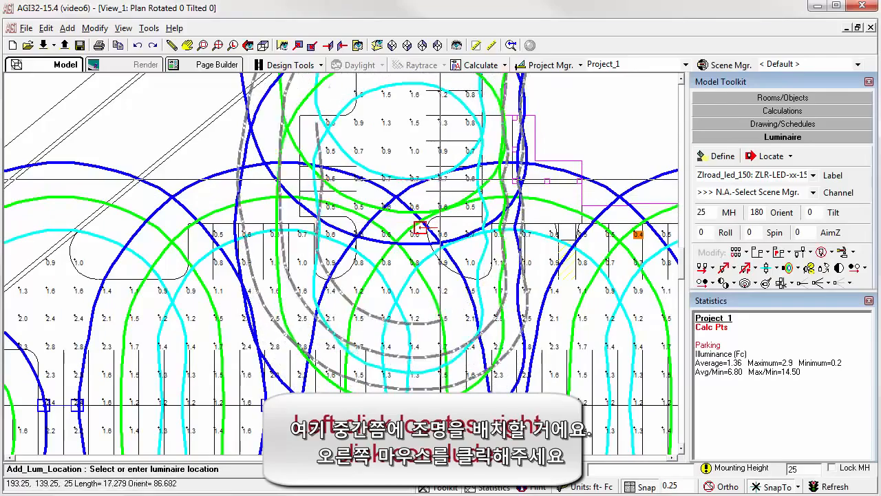
click(419, 228)
right_click(419, 228)
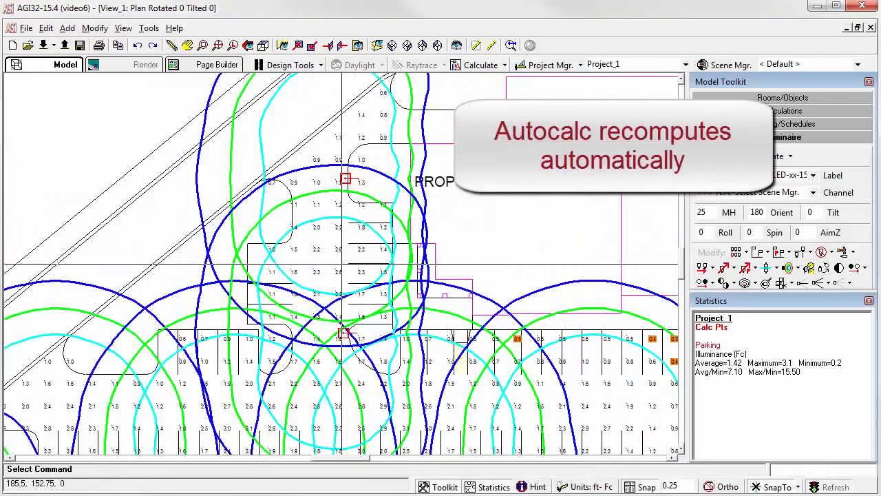
scroll(377, 262, up, 3)
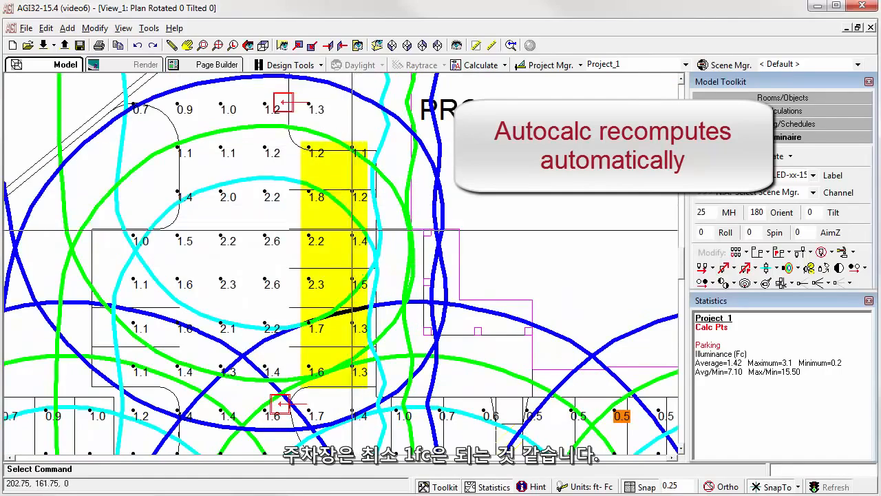
scroll(337, 137, down, 1)
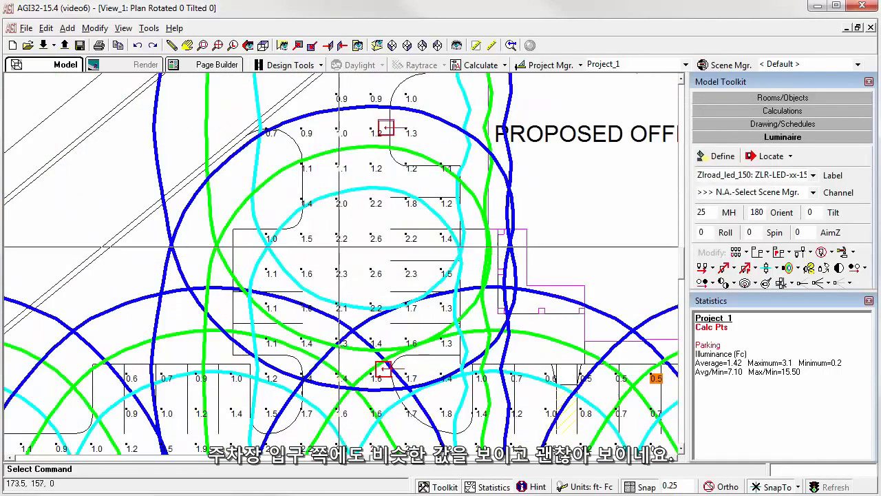
scroll(347, 143, down, 1)
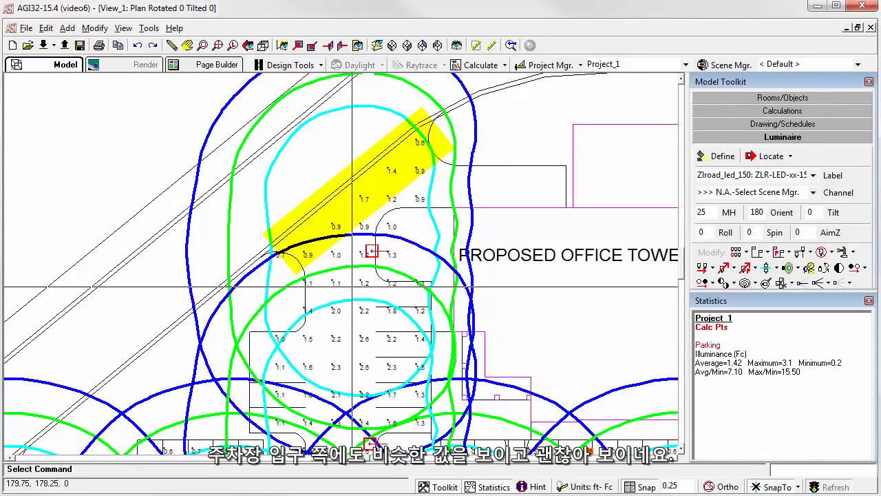
scroll(323, 144, down, 2)
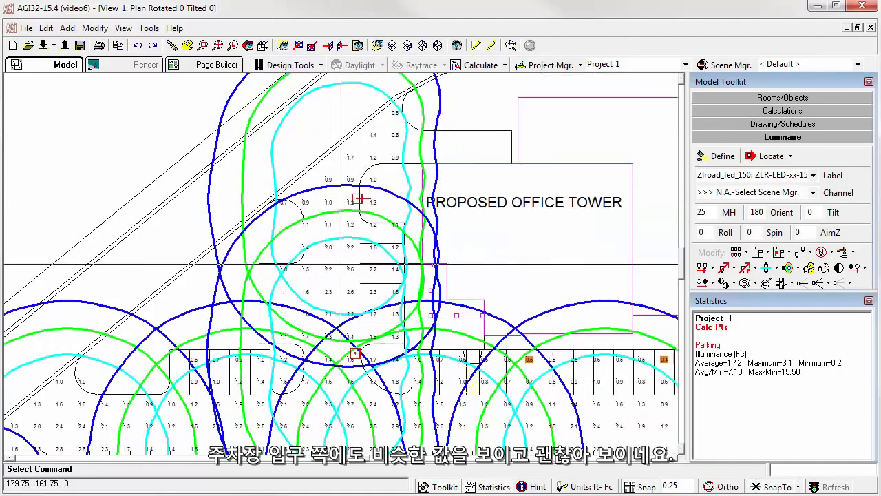
- Enlarge the luminaire toolkit area and turn off the visibility of all luminaire templates in the plan
scroll(341, 266, down, 1)
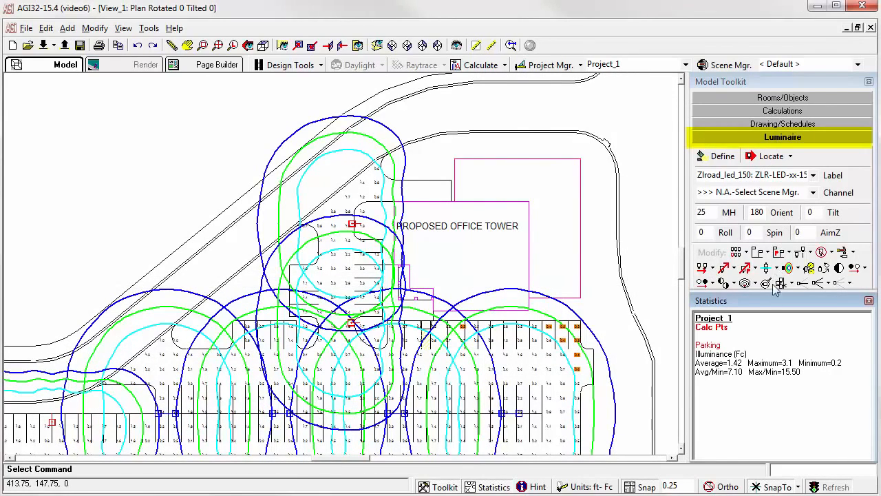
drag(772, 294, 777, 353)
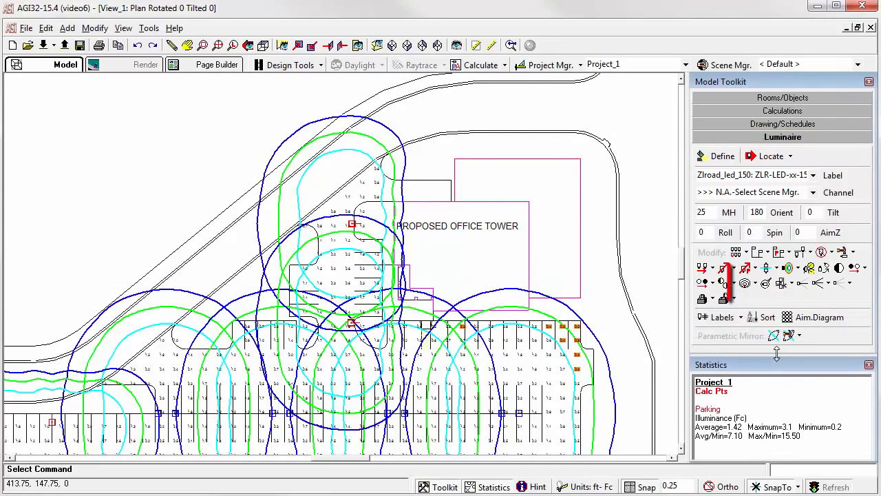
click(755, 283)
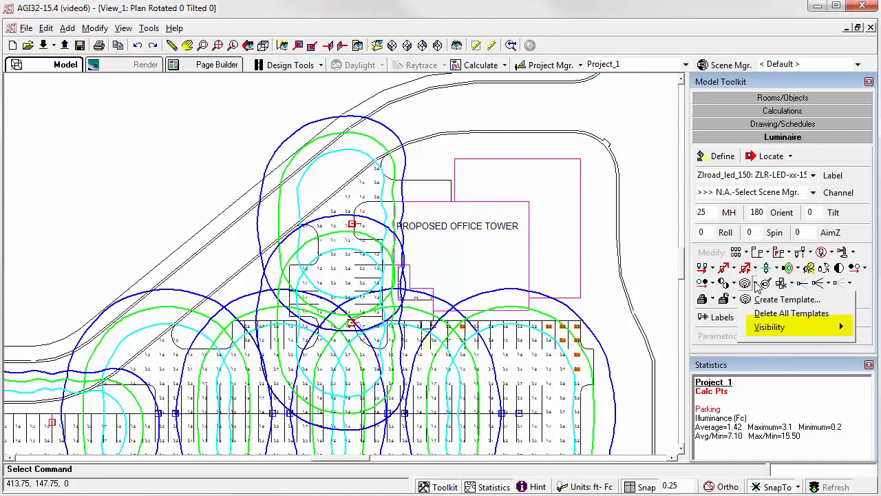
mouse_move(759, 332)
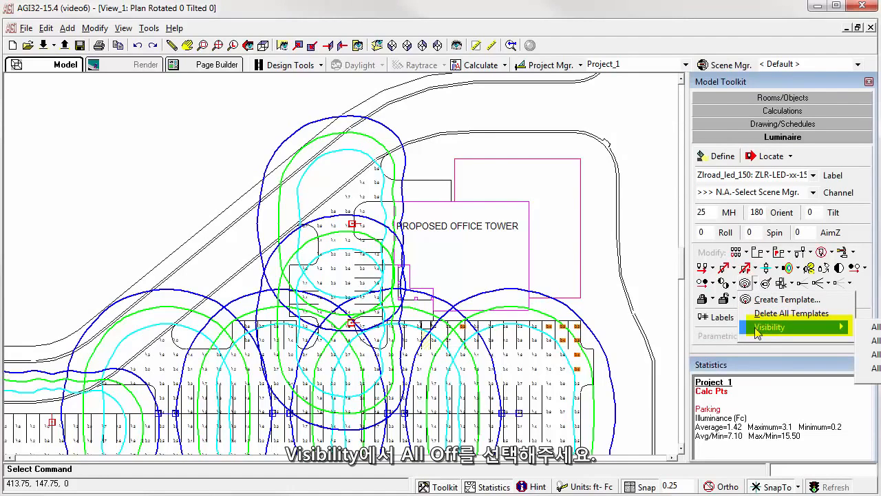
click(877, 341)
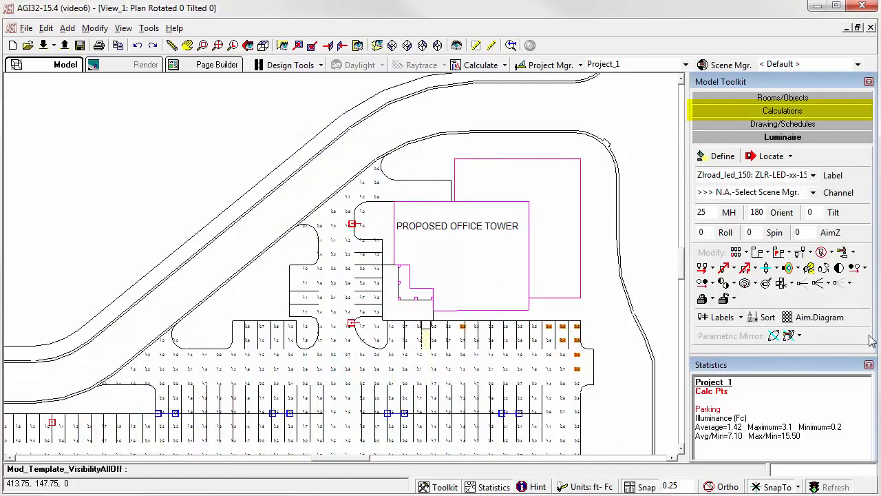
- Enable isolines for illuminance values on the calculation points and set their line width to 1 ft
click(782, 111)
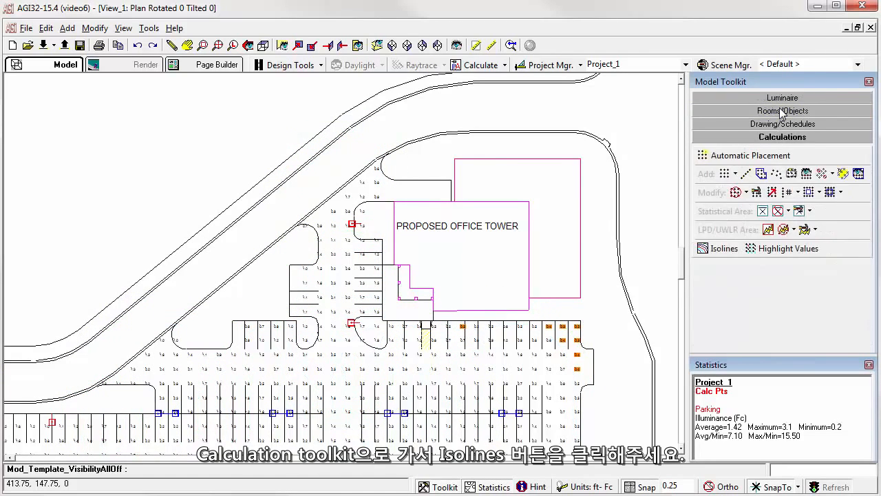
click(716, 250)
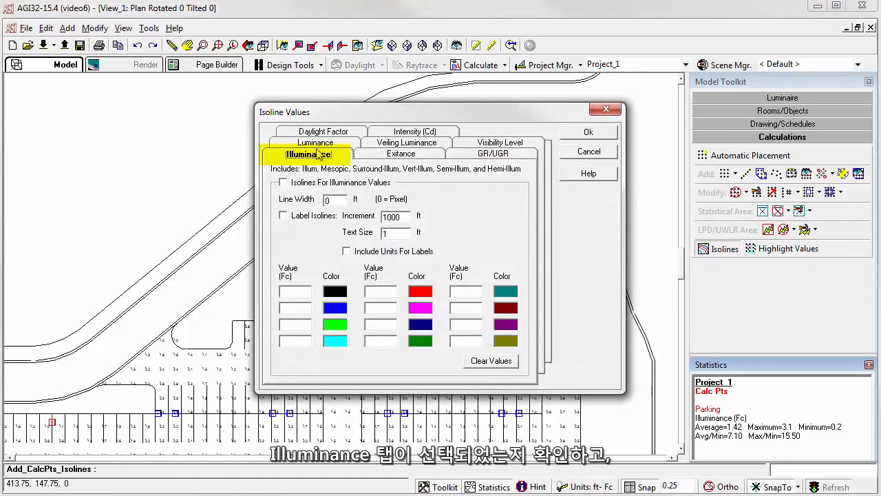
click(283, 182)
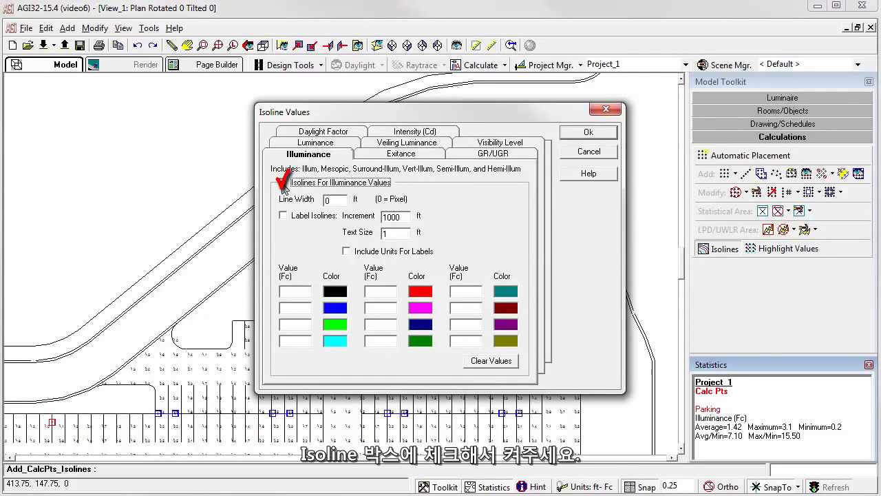
double_click(340, 199)
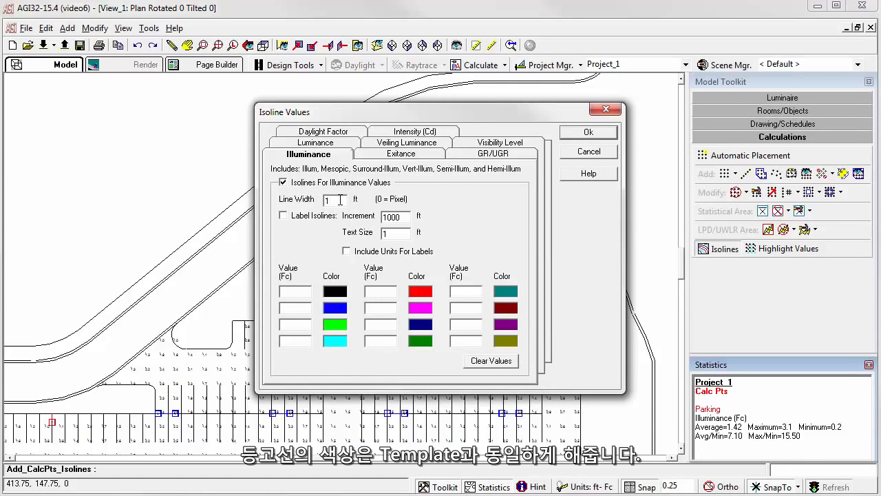
- Define illuminance isolines at .125 fc blue, .25 fc green, .5 fc cyan, 1 fc red and 2 fc magenta, and apply them
click(300, 310)
text(.125)
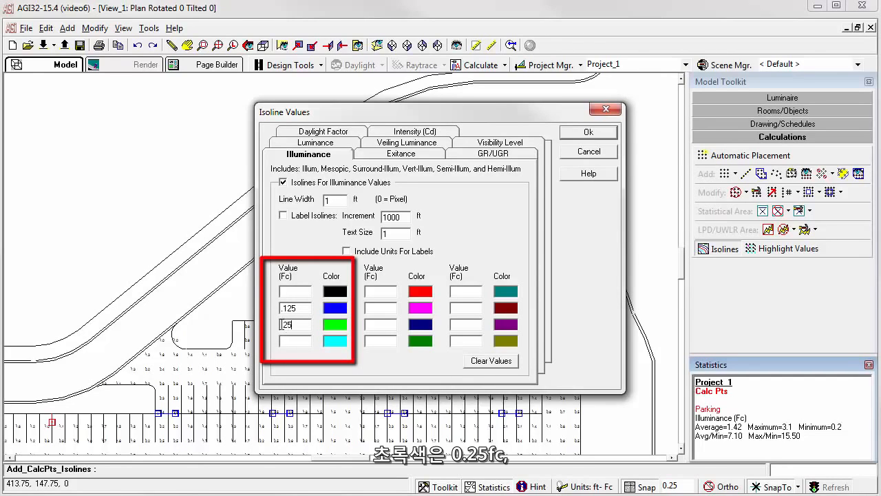
click(291, 343)
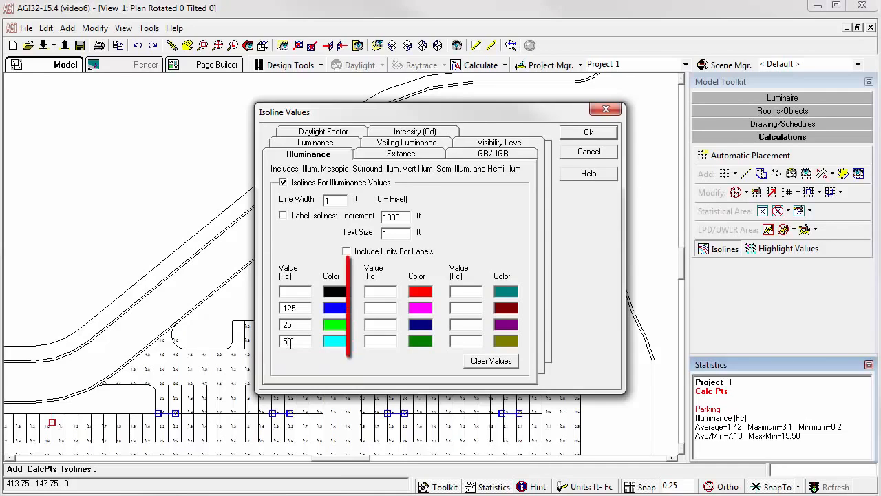
click(385, 309)
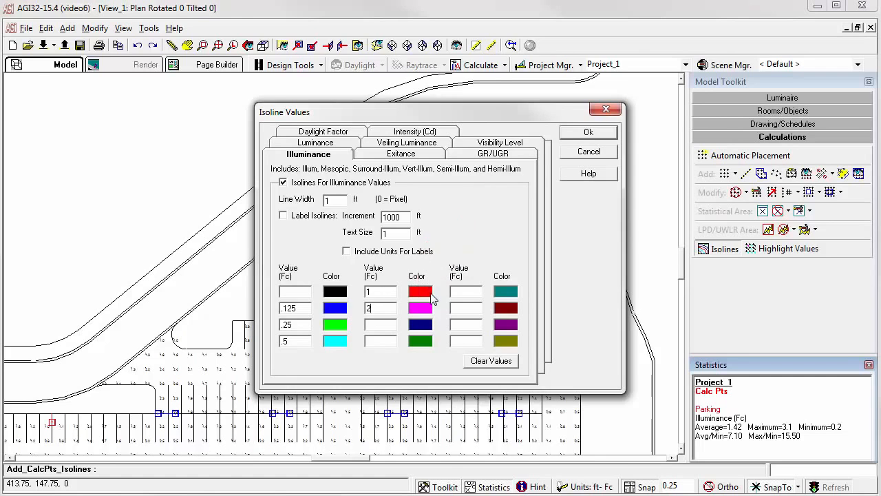
click(586, 133)
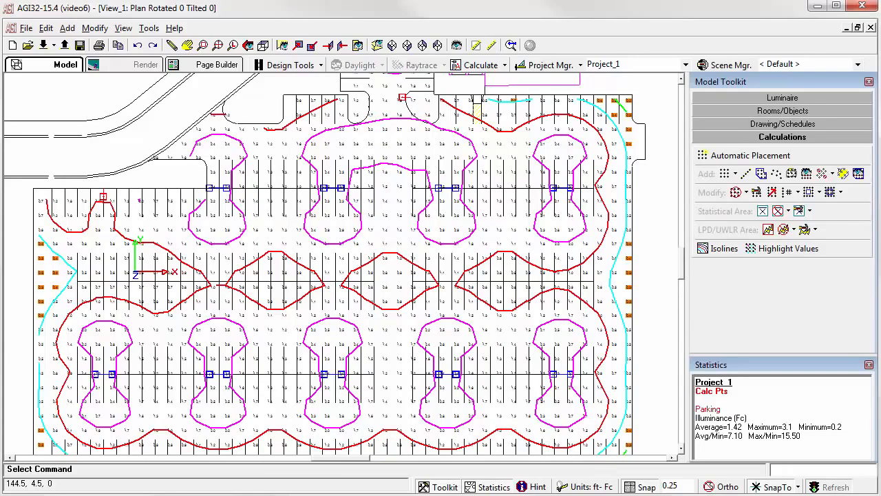
- Turn off highlighting of illuminance values and apply the change to the parking lot points
click(764, 250)
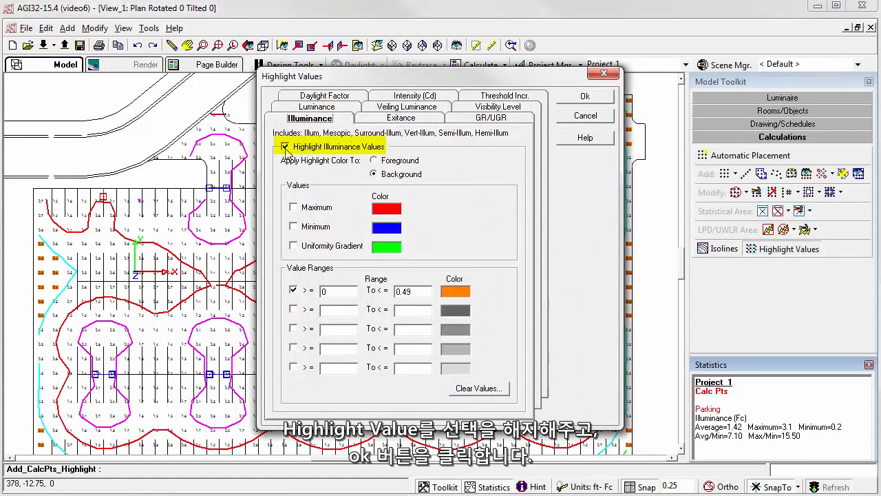
click(286, 149)
click(585, 96)
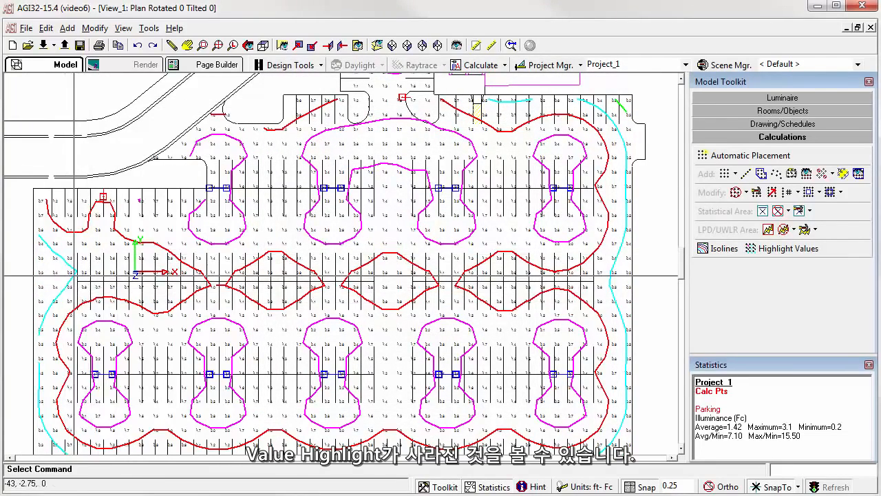
- Turn highlighting of illuminance values back on, keeping the orange 0 to 0.49 range, and apply it
click(763, 248)
click(285, 146)
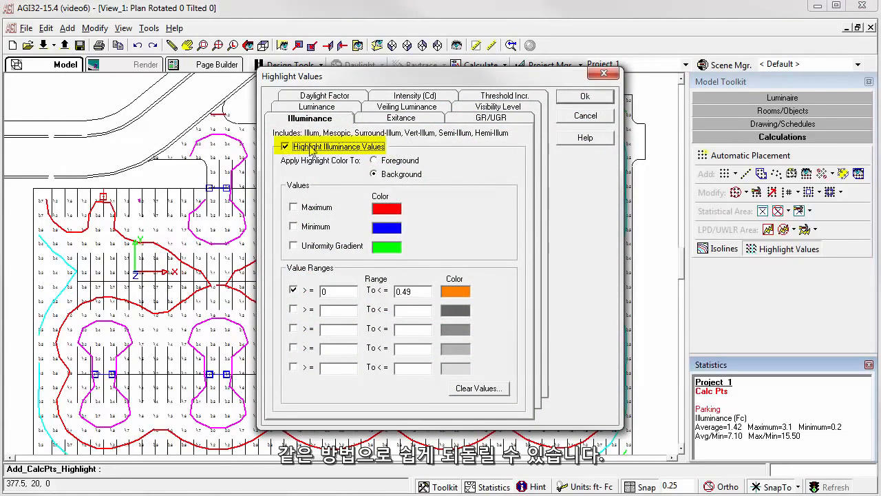
click(579, 97)
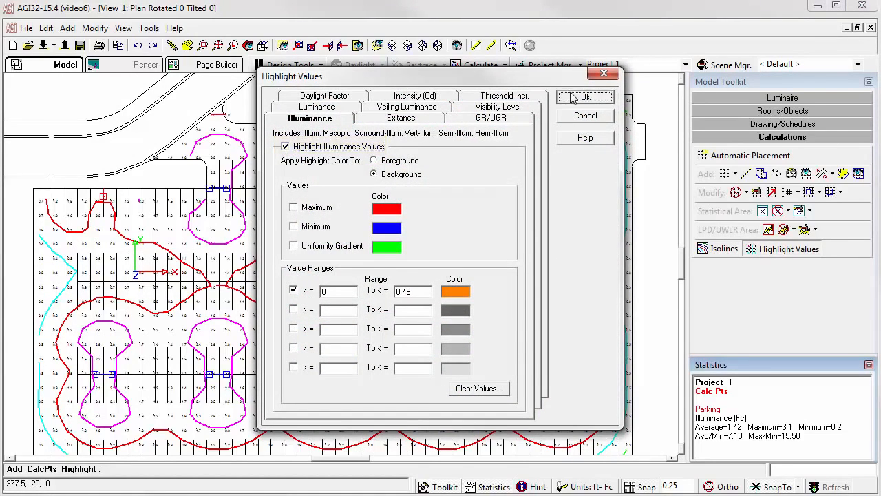